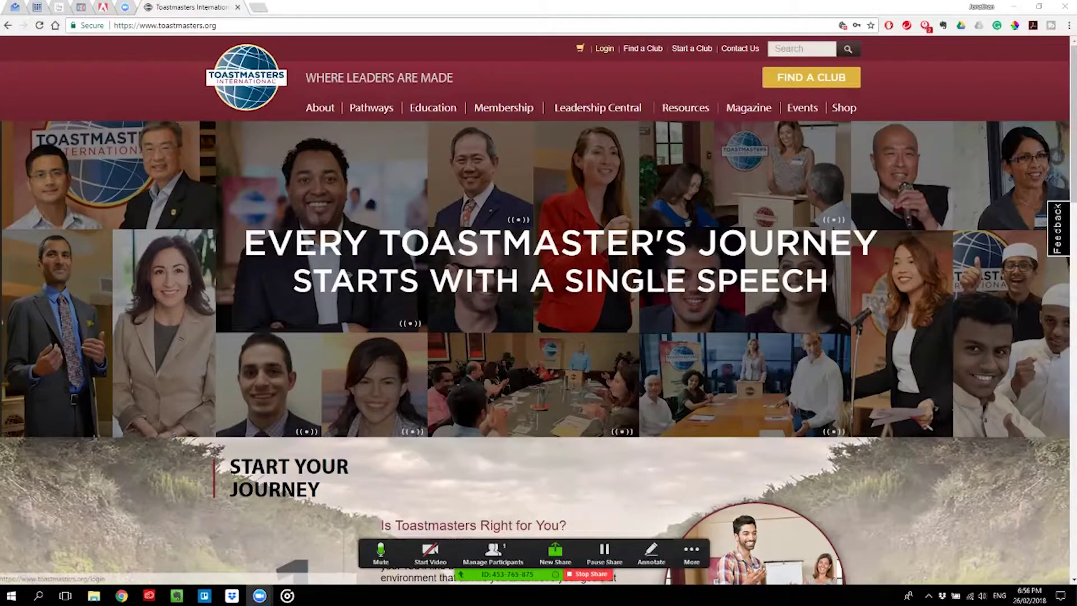
Step: Log in to the Toastmasters site with the saved credentials and open the Pathways Learn more page
left_click(604, 49)
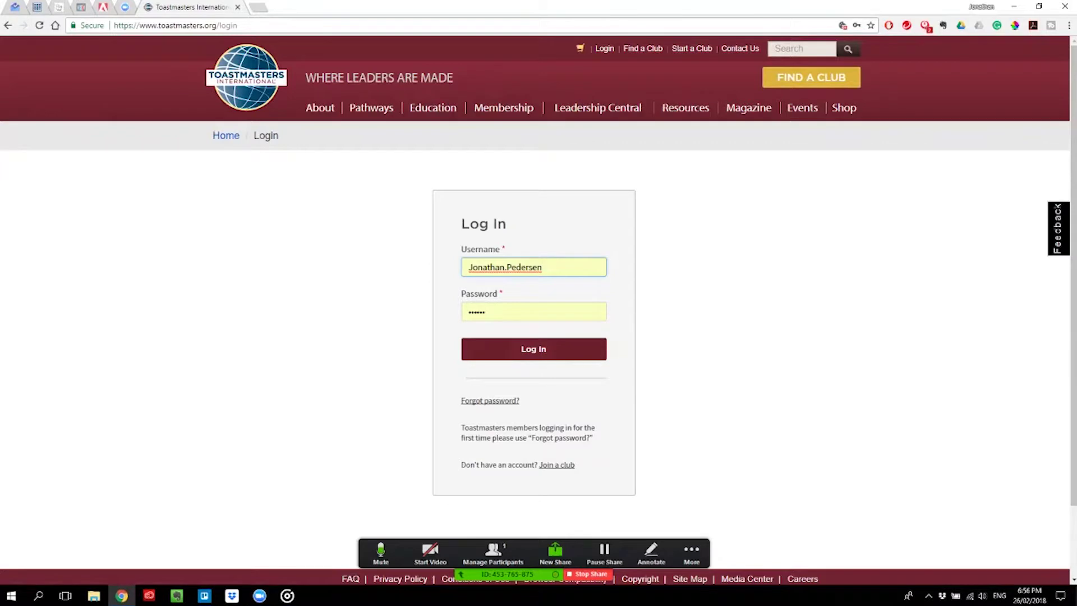
key("Return")
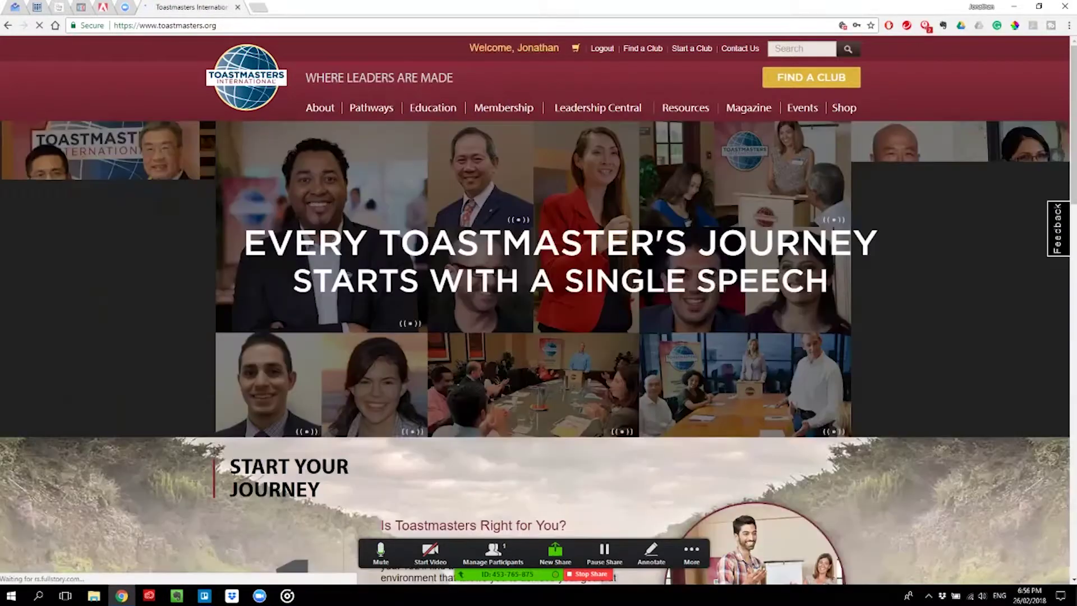
mouse_move(371, 108)
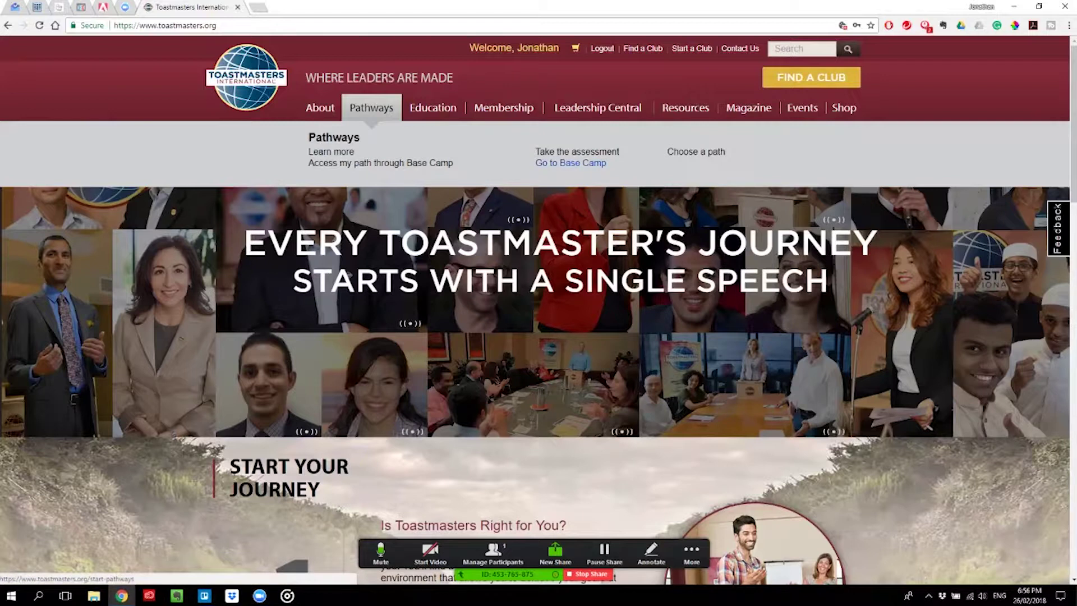
left_click(331, 151)
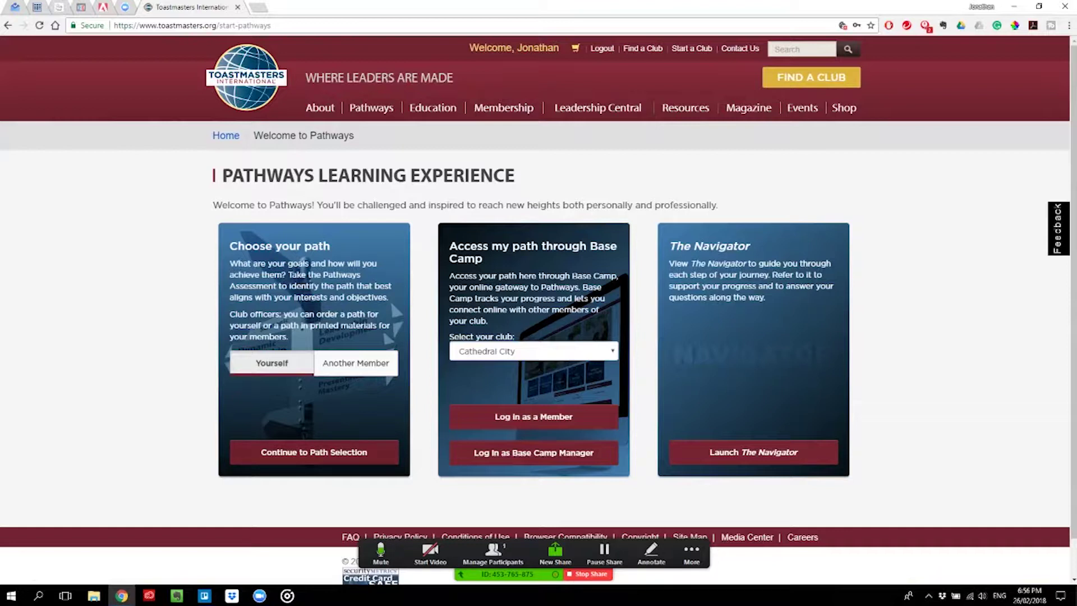
Step: Continue to path selection for yourself and start the Base Camp Pathways Assessment in English
left_click(314, 452)
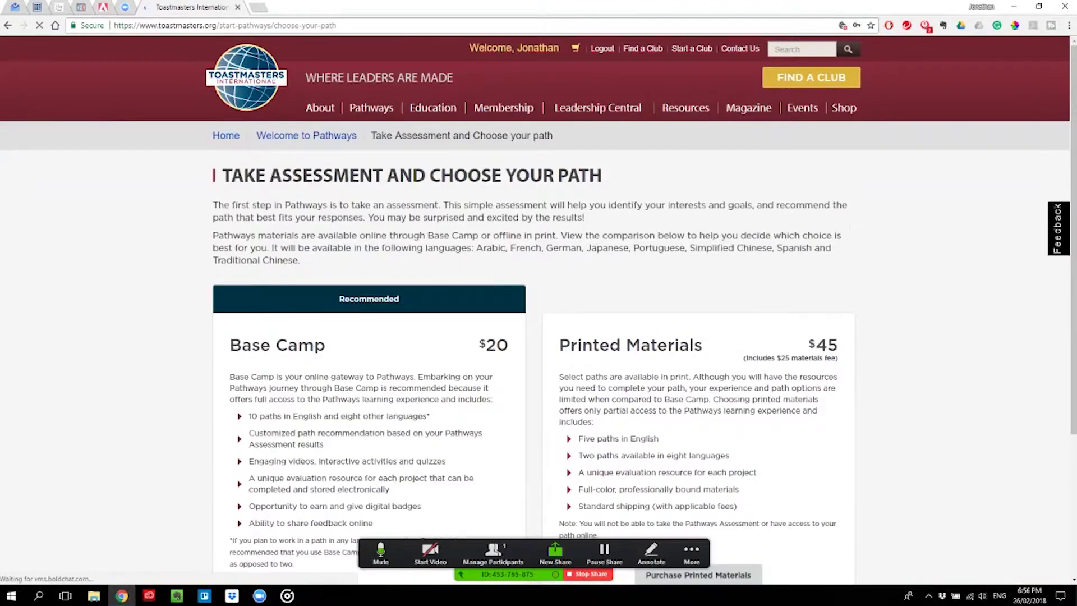
scroll(538, 303, "down", 4)
scroll(538, 303, "up", 1)
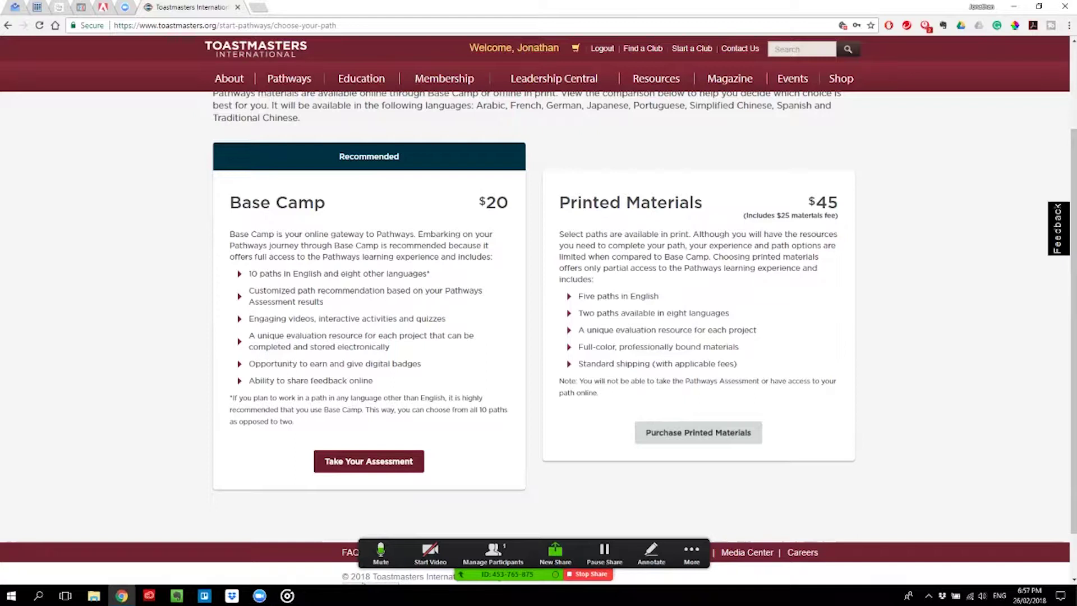
left_click(368, 461)
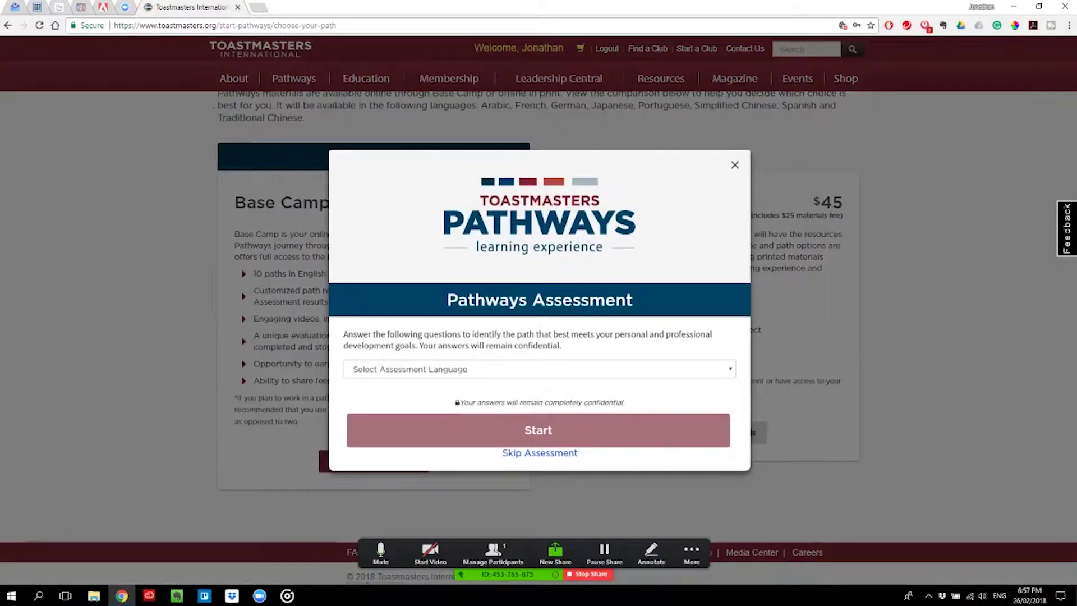
left_click(538, 369)
left_click(539, 393)
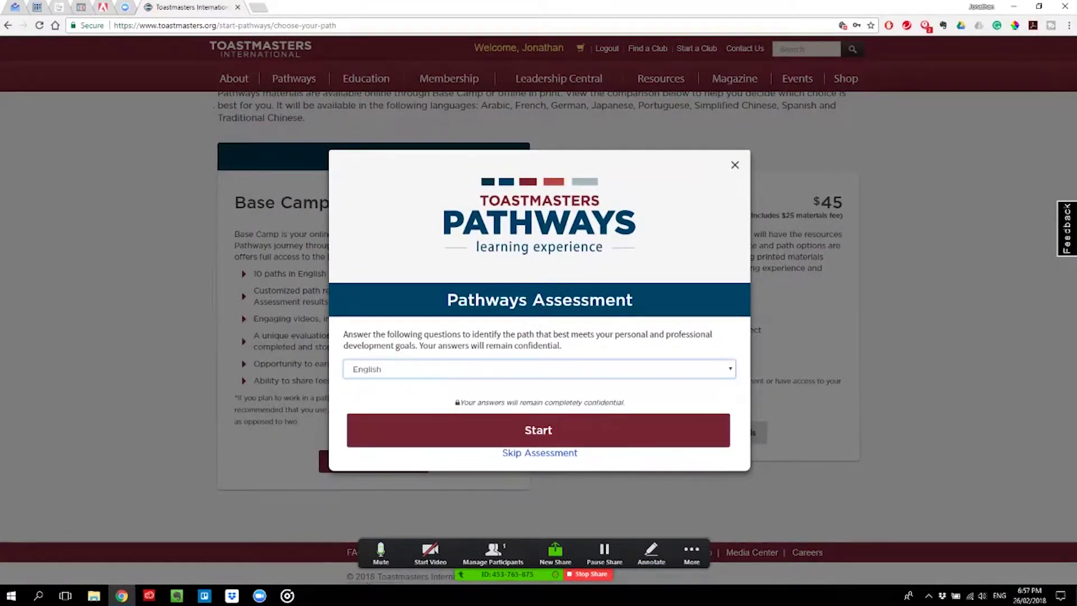
left_click(538, 430)
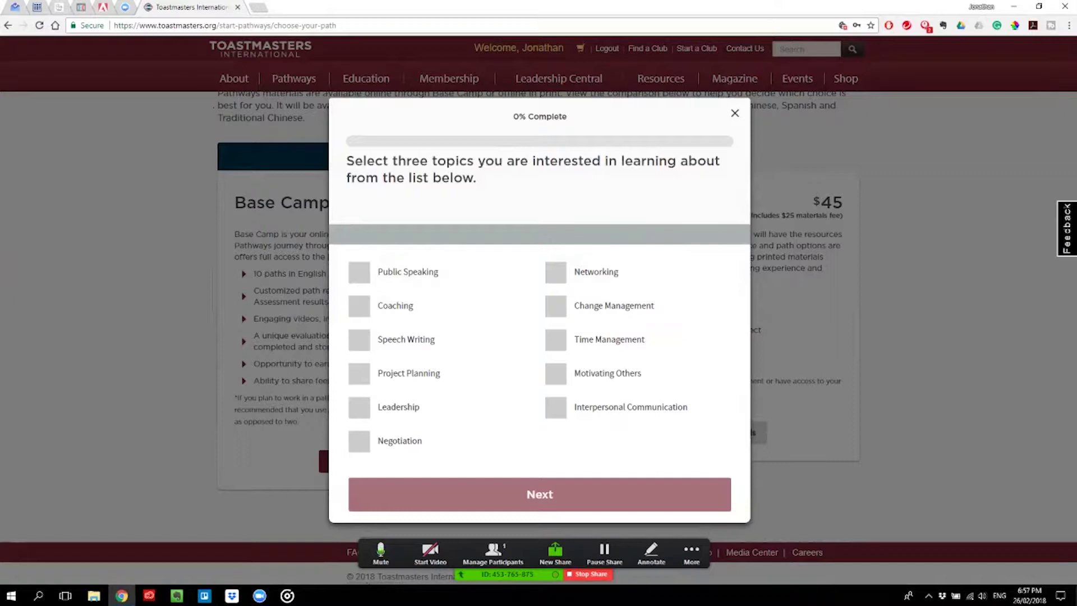
Step: Choose Public Speaking, Coaching and Speech Writing as the three topics of interest and submit them
left_click(359, 273)
left_click(359, 306)
left_click(359, 340)
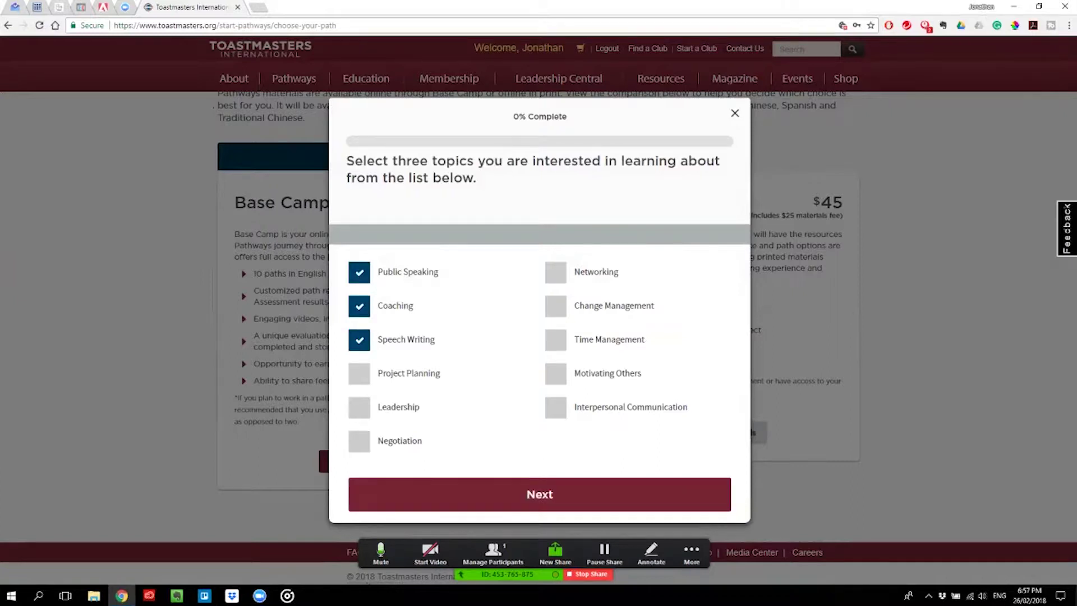
left_click(540, 494)
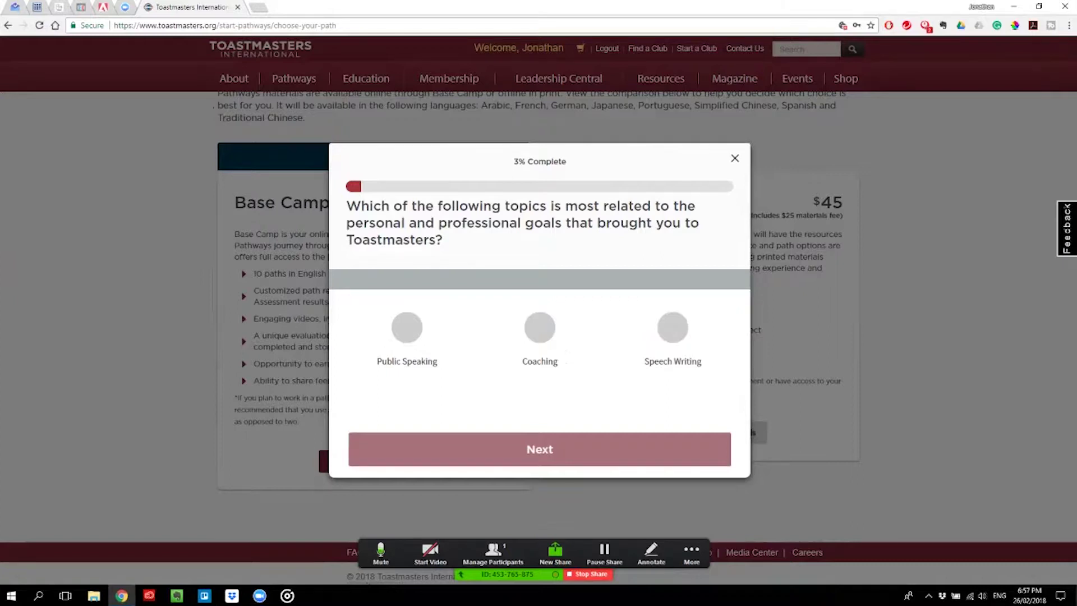
Step: Answer Coaching for the topic most related to your goals and Public Speaking for the most helpful topic, and exit the assessment
left_click(539, 327)
left_click(539, 450)
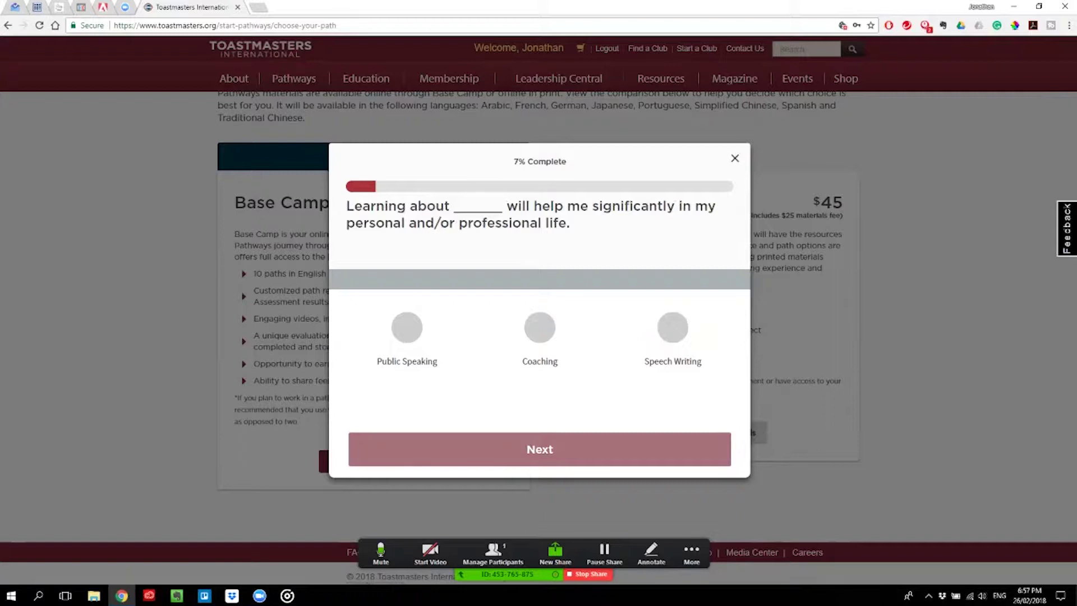
left_click(407, 328)
left_click(539, 450)
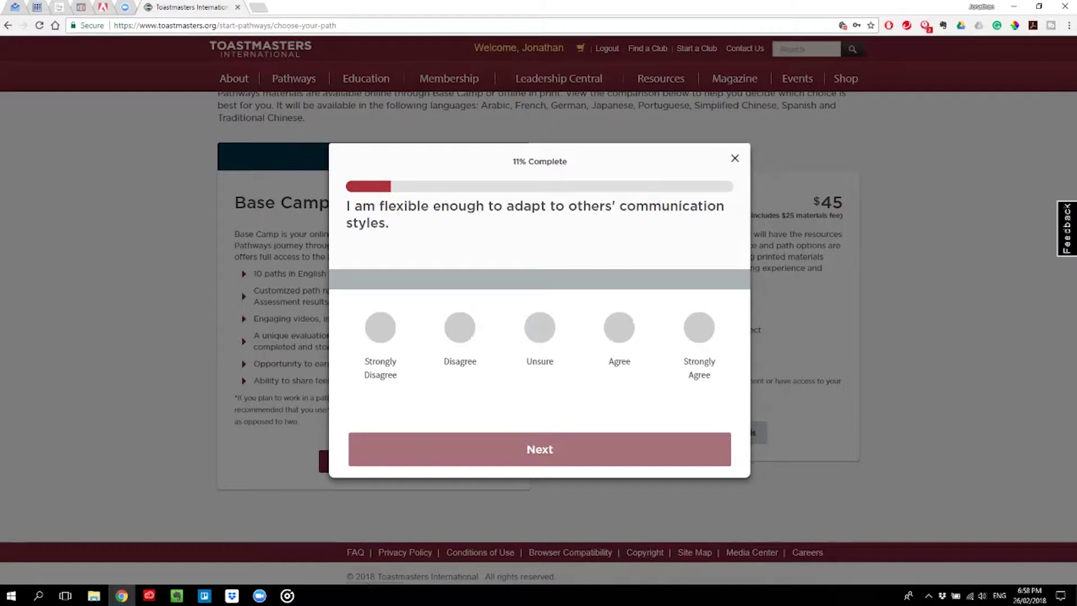
left_click(735, 158)
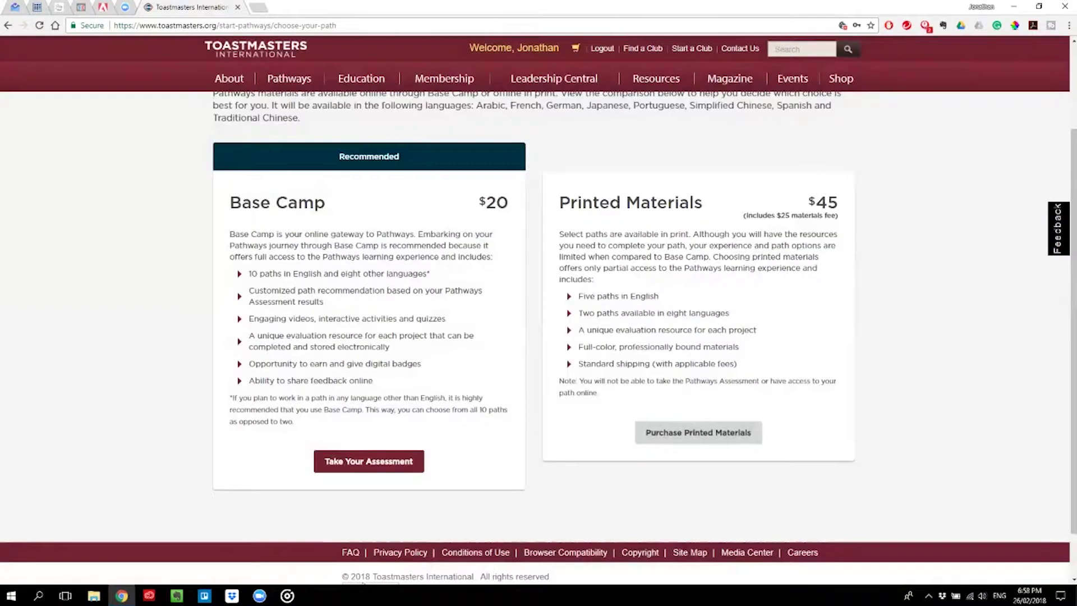
Step: Go to Base Camp from the Pathways options and log in as a member of the Cathedral City club
mouse_move(289, 79)
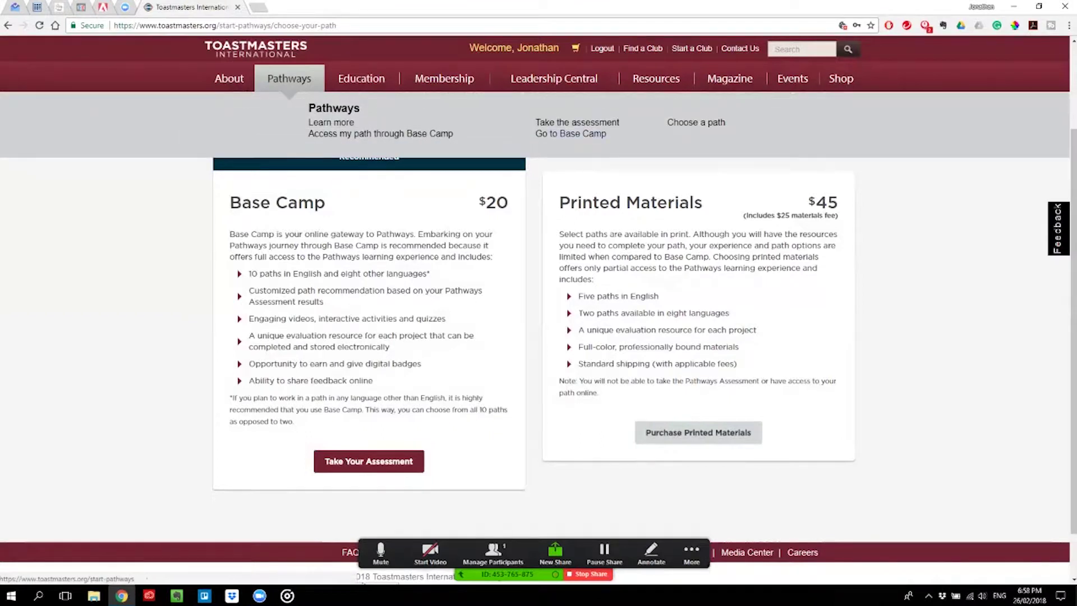
left_click(571, 134)
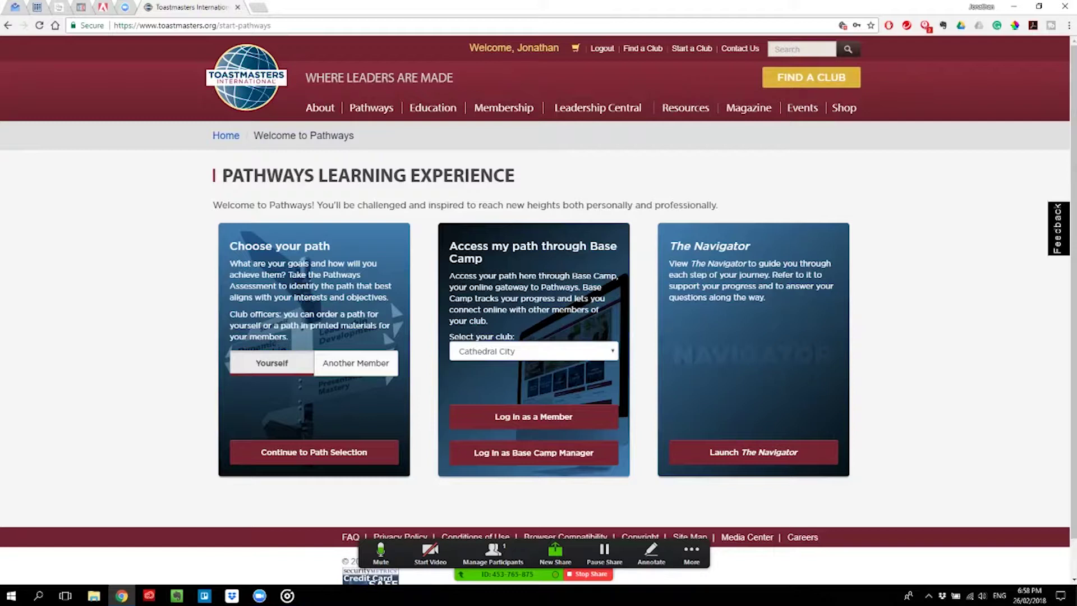
left_click(533, 417)
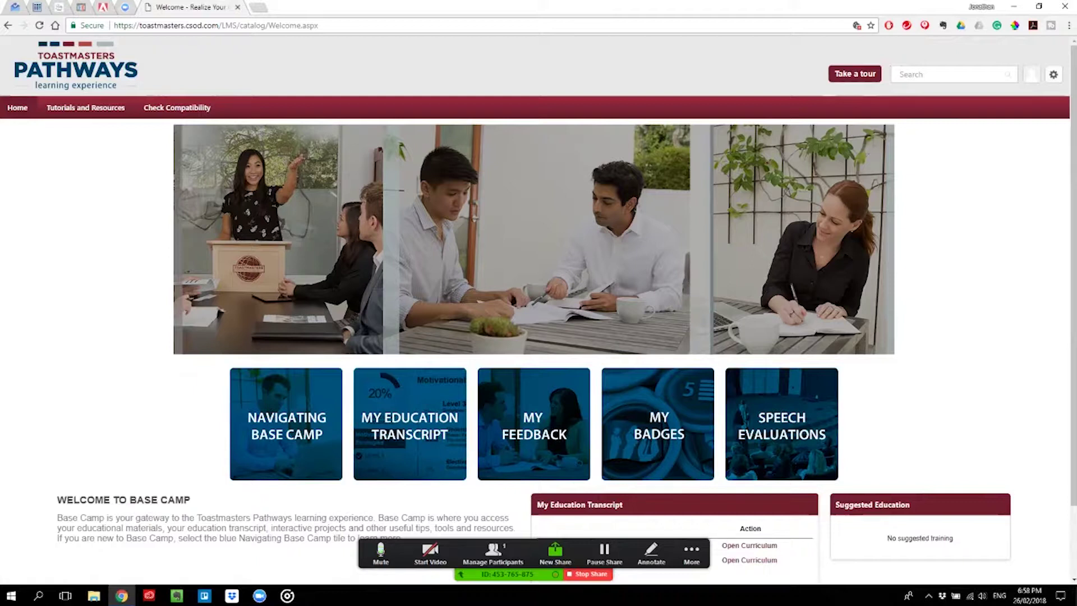
Step: Take the Base Camp guided tour as far as the feedback stop and close it
left_click(854, 73)
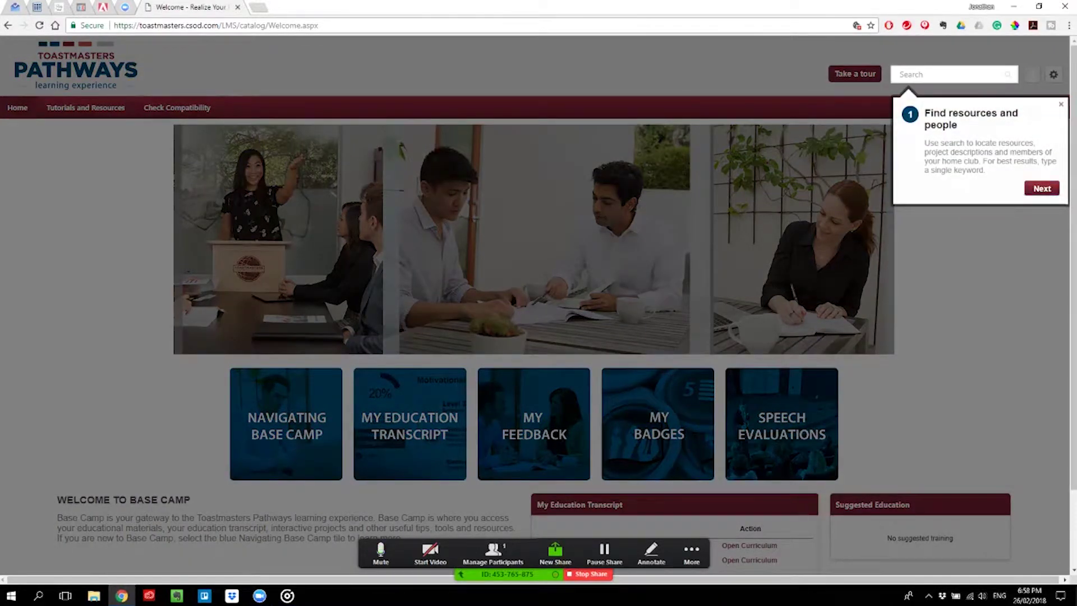
left_click(1042, 187)
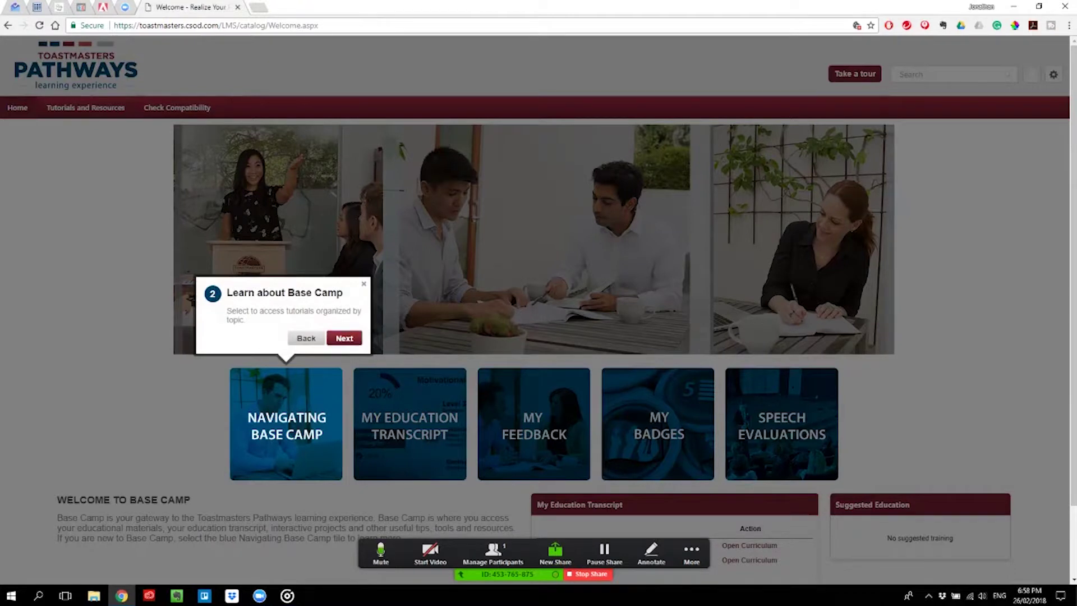
left_click(345, 338)
left_click(468, 337)
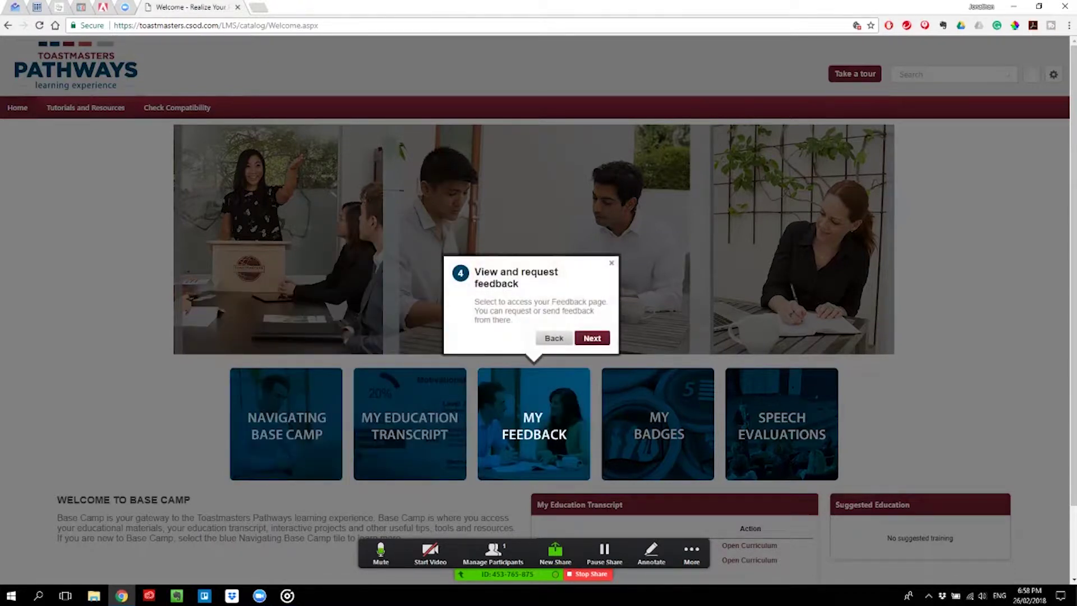
left_click(611, 263)
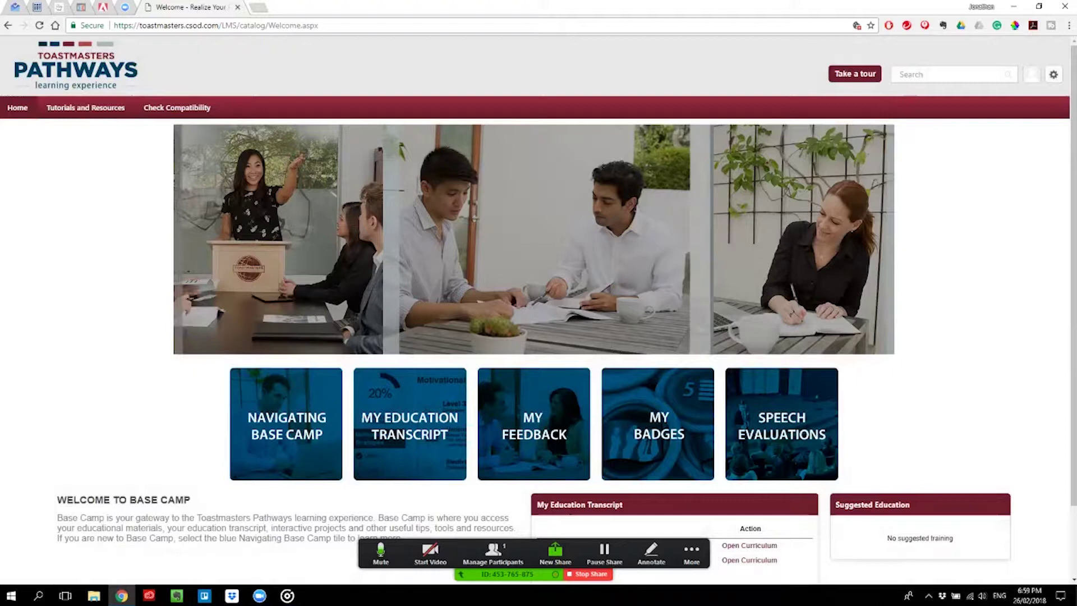
Step: Open the Dynamic Leadership curriculum and launch its Level 1 Ice Breaker project in a maximized window
scroll(539, 309, "down", 3)
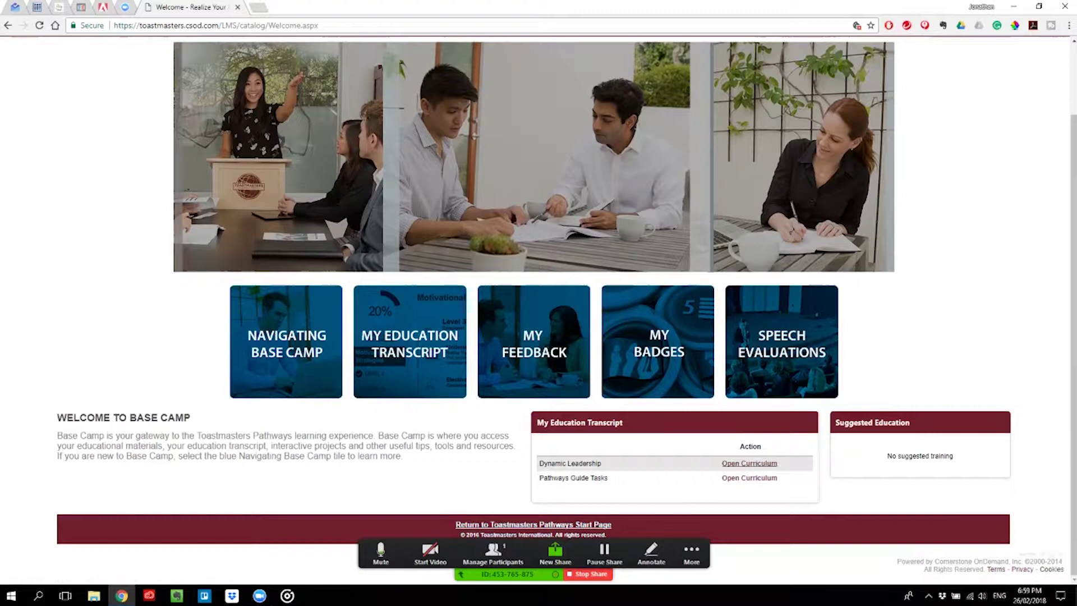
left_click(748, 465)
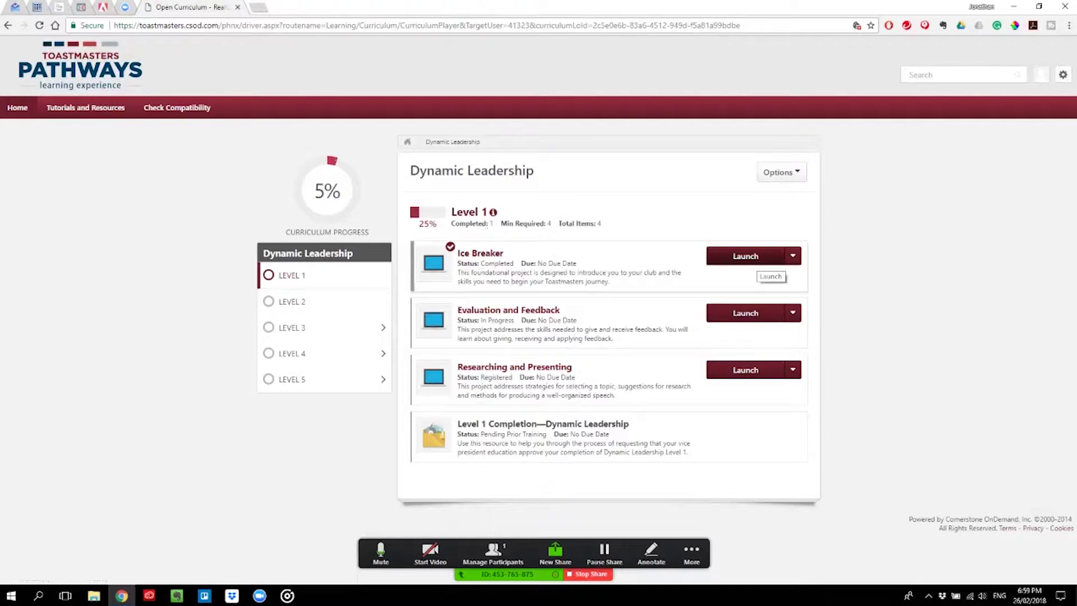
left_click(752, 257)
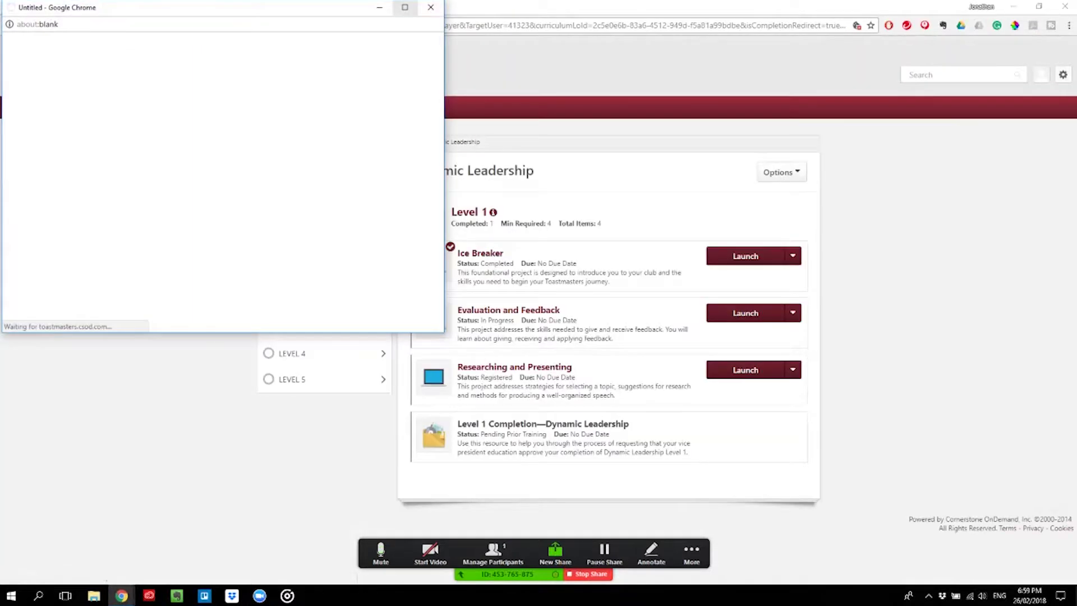
left_click(405, 7)
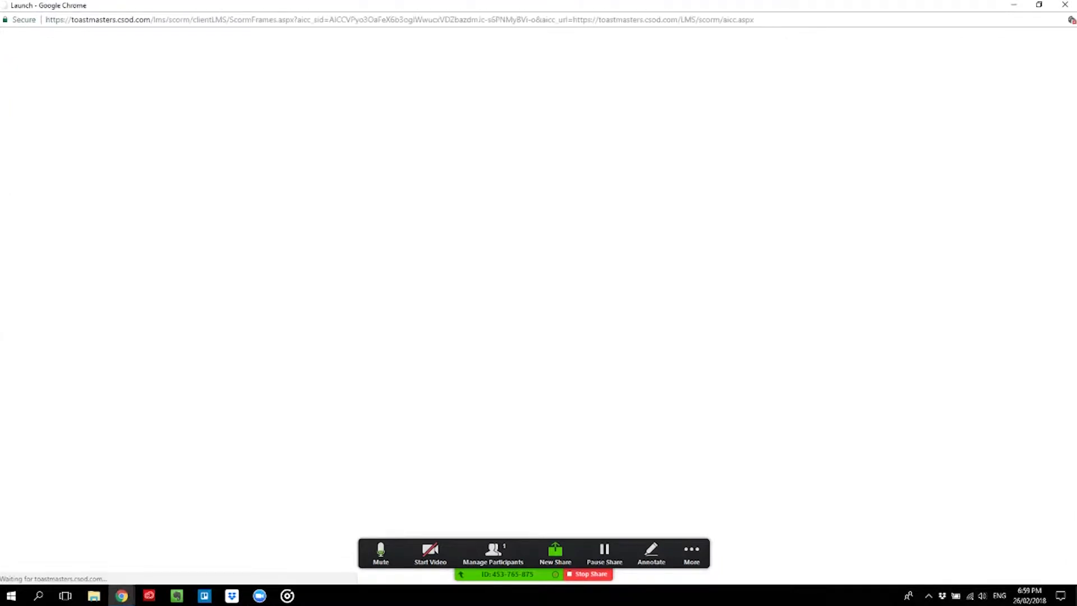